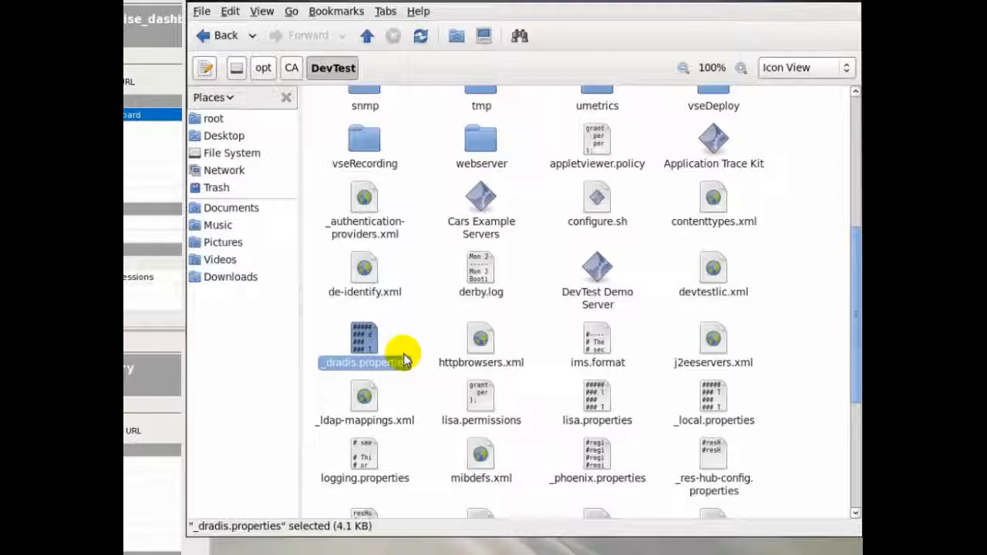
# Open _dradis.properties from the DevTest folder in gedit.
pyautogui.doubleClick(404, 359)
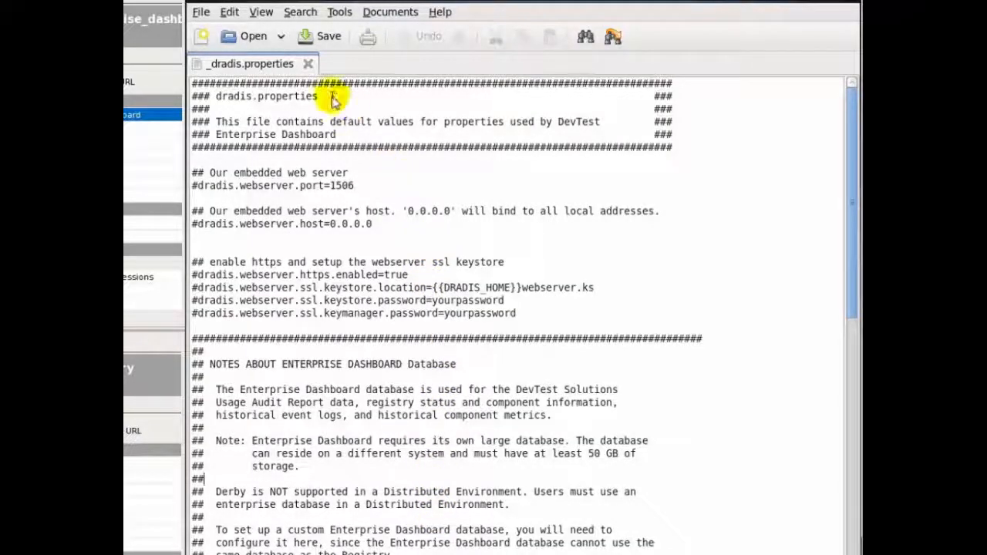
# Save a copy as dradis.properties by dropping the leading underscore from the name.
pyautogui.click(202, 12)
pyautogui.click(213, 85)
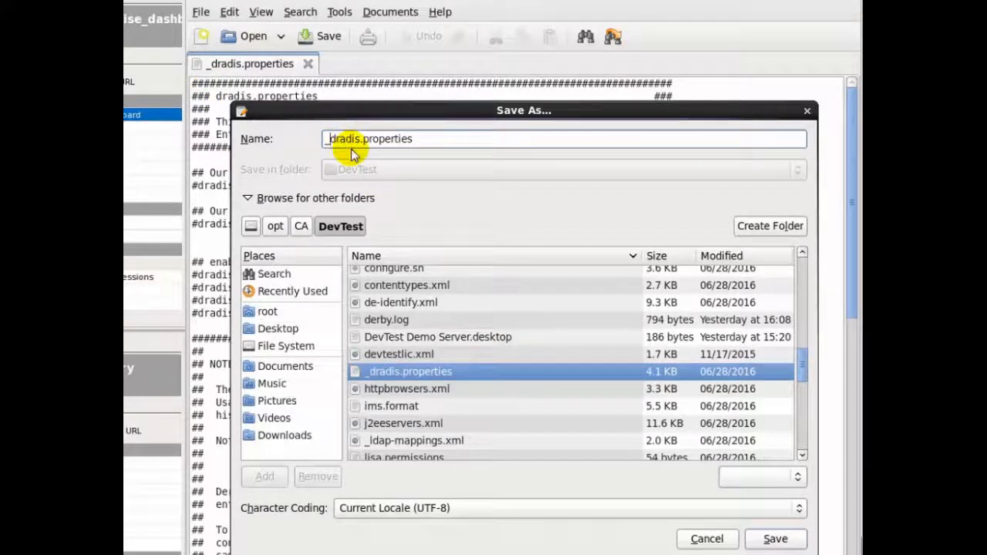
pyautogui.press('Home')
pyautogui.press('Delete')
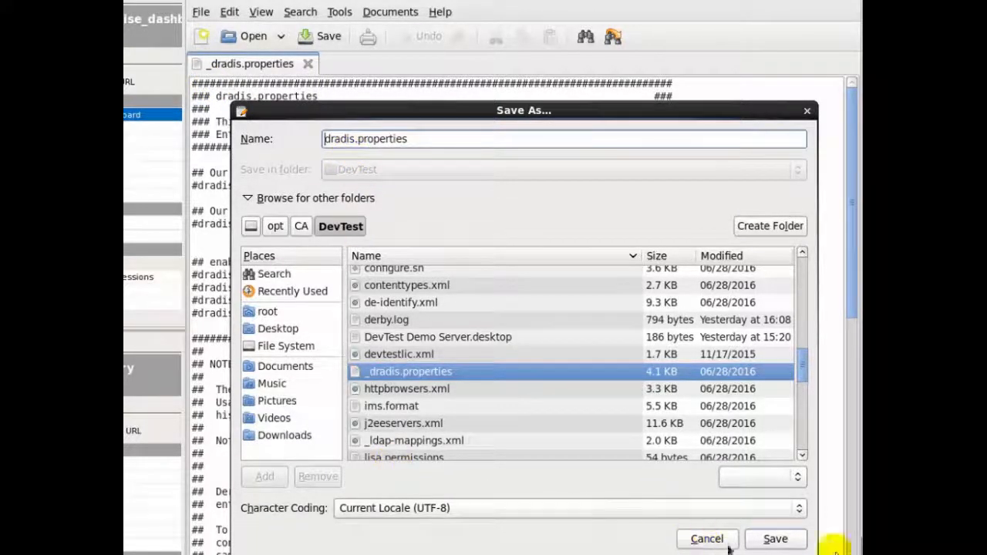
pyautogui.click(775, 539)
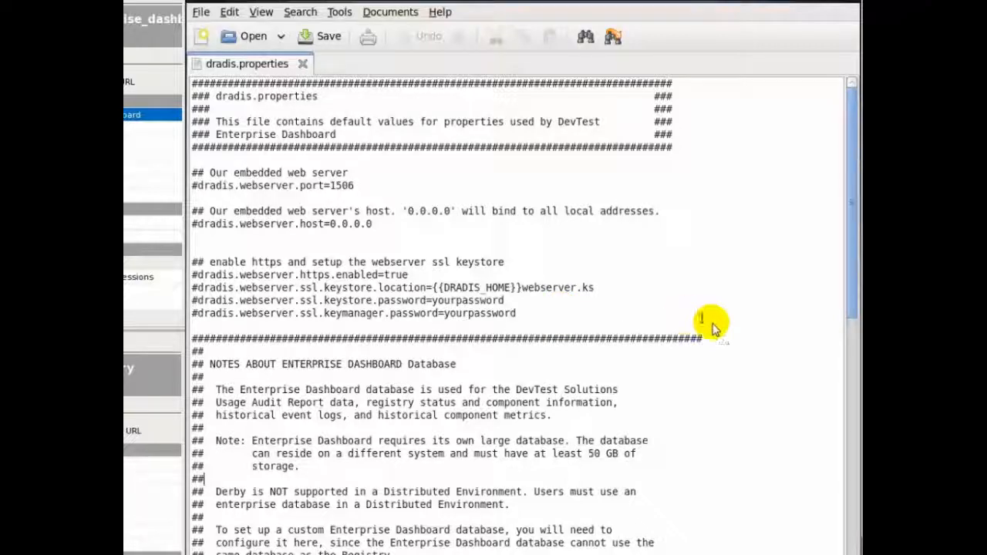
# Uncomment the dradis.db.internal.enabled=false line in the internal Derby section.
pyautogui.click(848, 328)
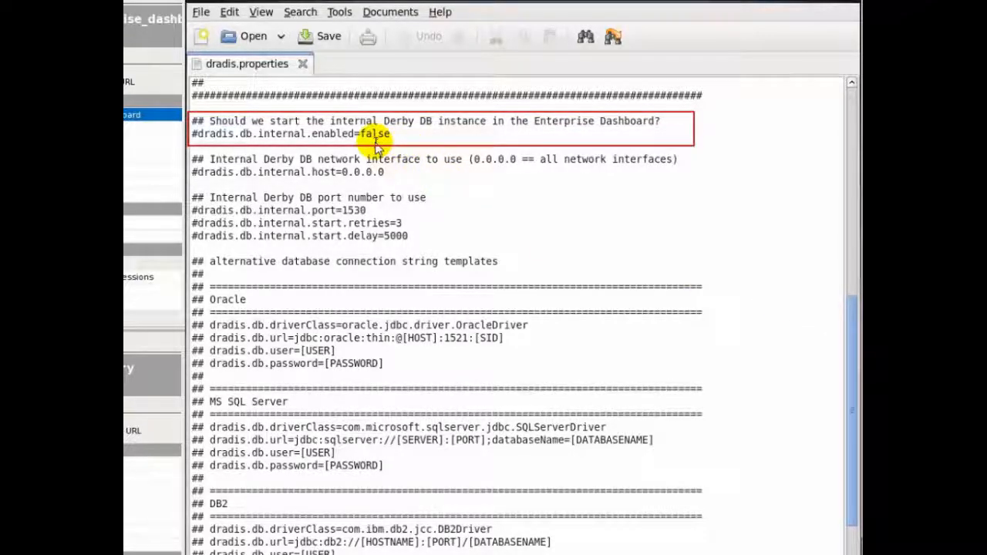
pyautogui.click(197, 135)
pyautogui.press('BackSpace')
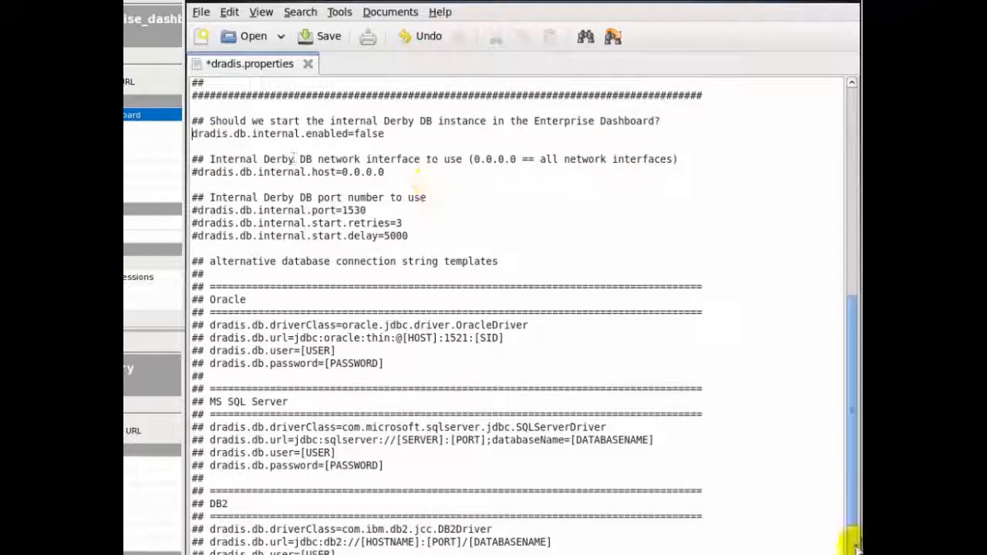
# Remove the '## ' comment marks from the Oracle driverClass, url, user and password lines.
pyautogui.scroll(-5, 848, 537)
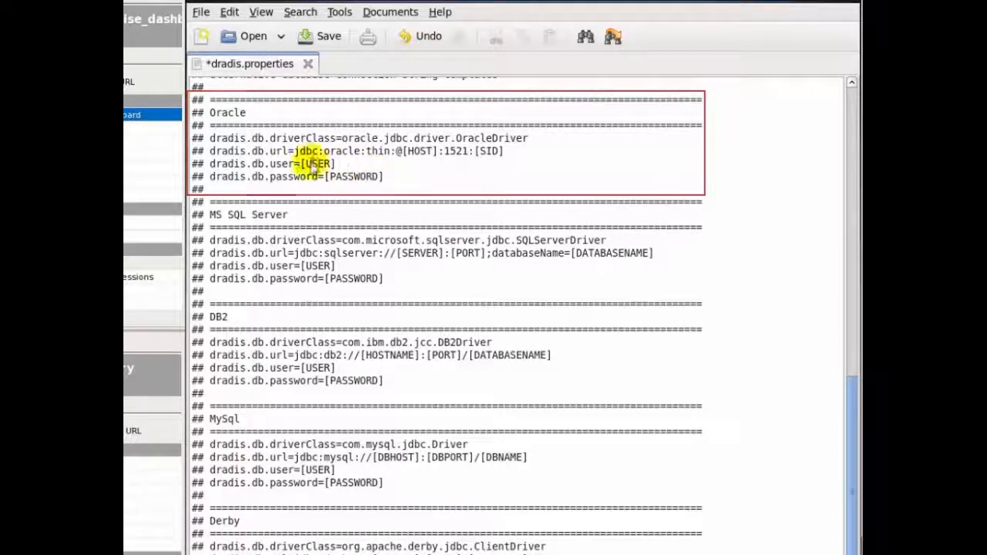
pyautogui.click(214, 139)
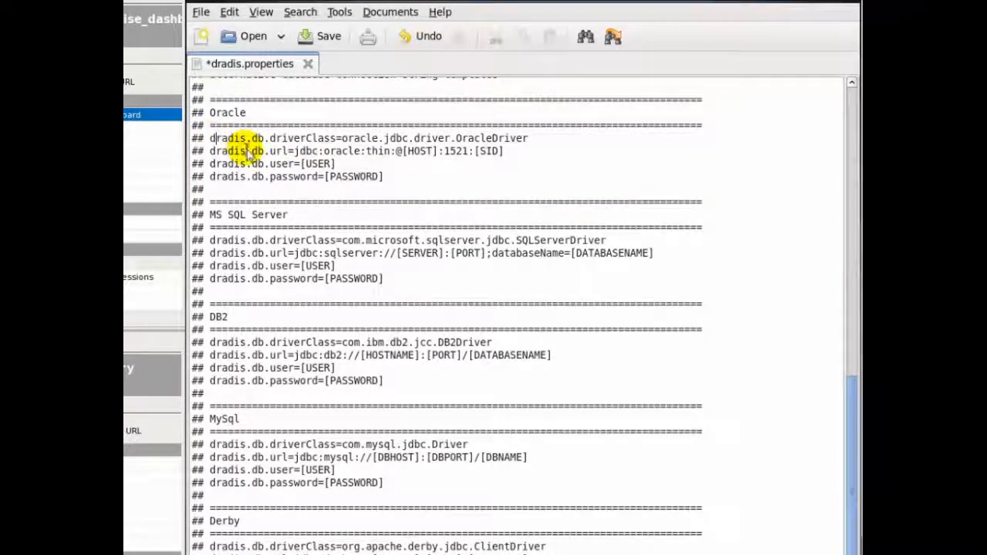
pyautogui.press('Left')
pyautogui.press('BackSpace')
pyautogui.press('BackSpace')
pyautogui.press('BackSpace')
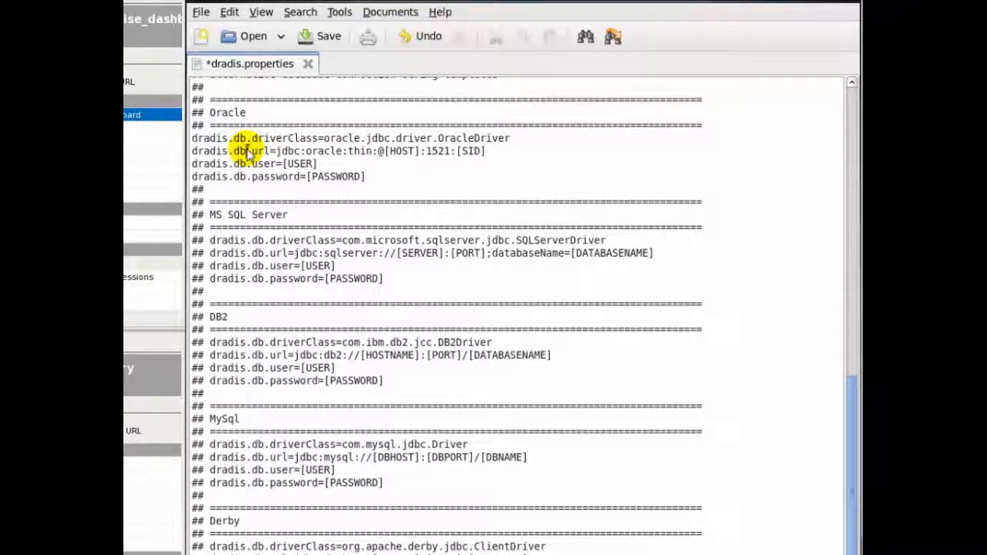
pyautogui.click(247, 151)
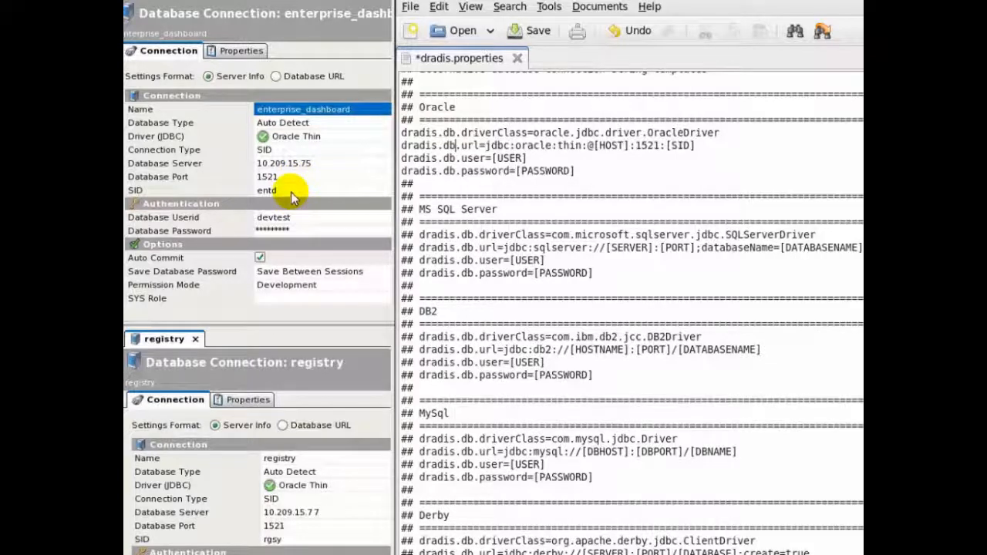
# In the Oracle url, replace [HOST] with 10.209.15.75 and [SID] with entd.
pyautogui.click(629, 148)
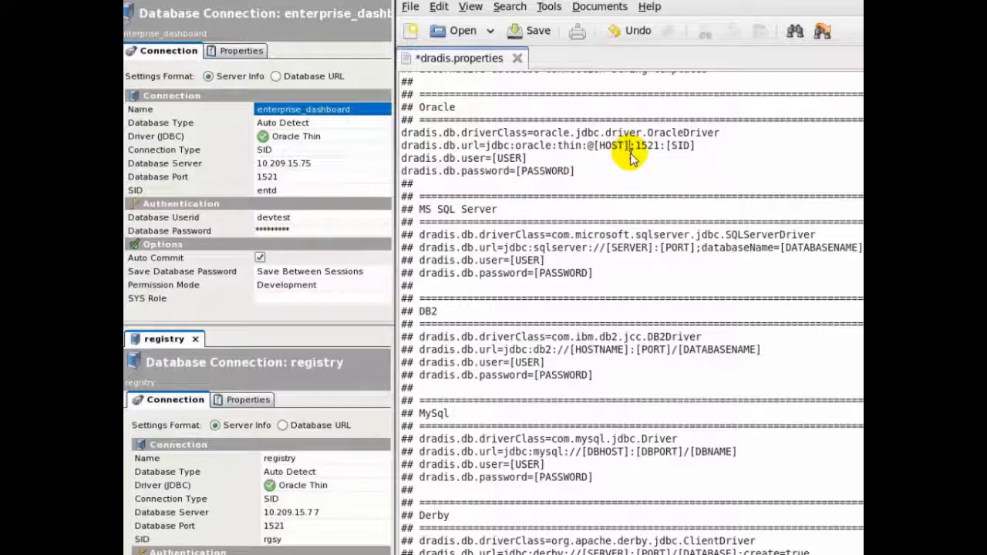
pyautogui.doubleClick(630, 153)
pyautogui.write('10.209.15.75')
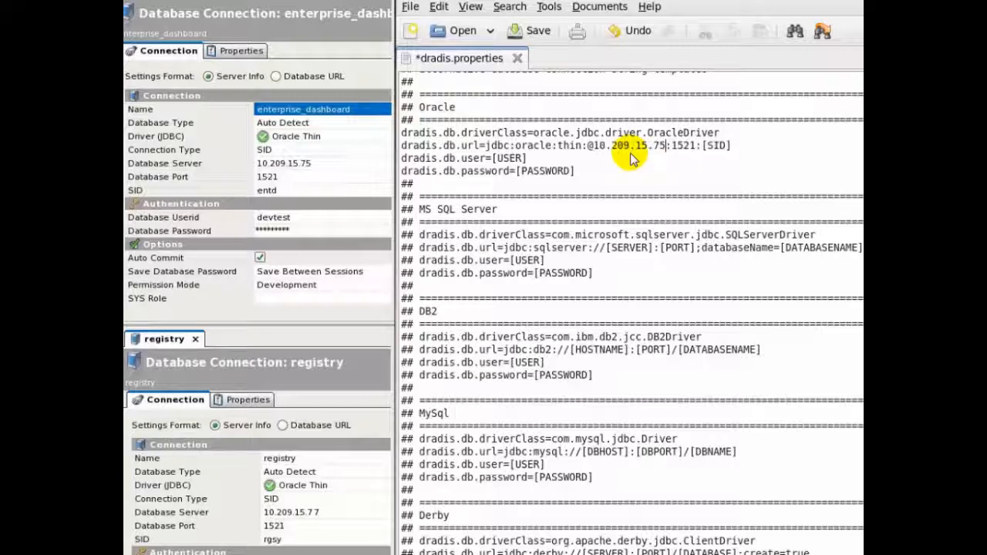
pyautogui.click(733, 144)
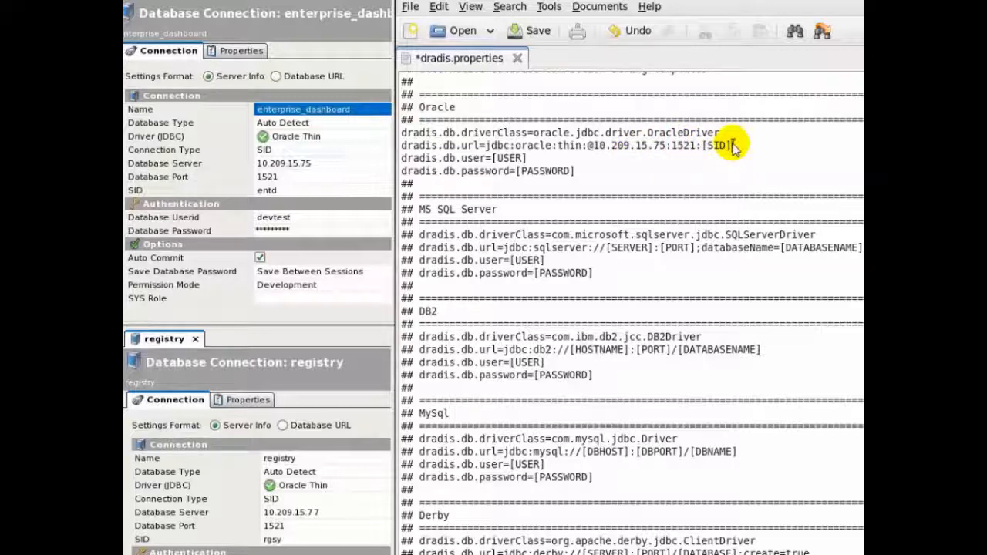
pyautogui.press('BackSpace')
pyautogui.press('BackSpace')
pyautogui.press('BackSpace')
pyautogui.press('BackSpace')
pyautogui.press('BackSpace')
pyautogui.write('entd')
# Replace [USER] with devtest and [PASSWORD] with the database password.
pyautogui.click(534, 159)
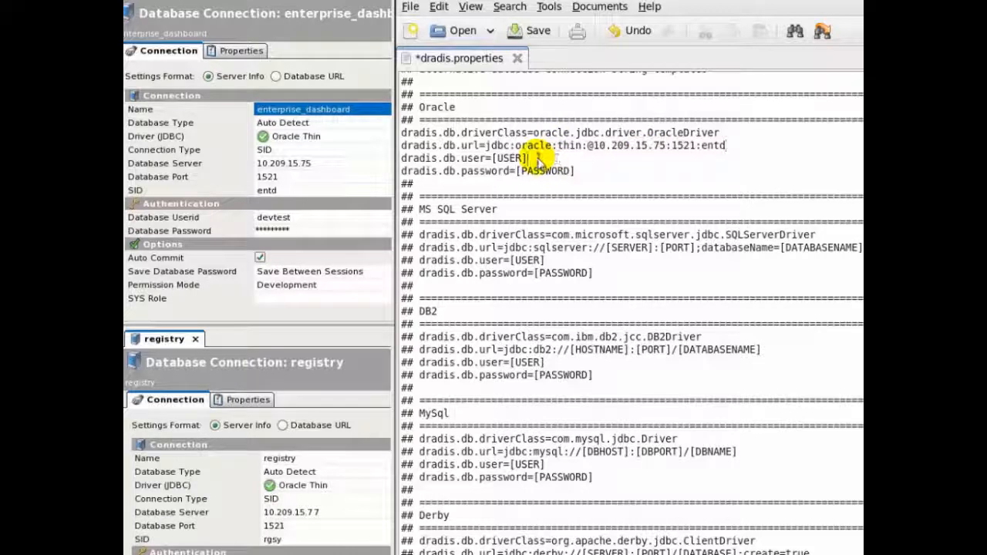
pyautogui.press('BackSpace')
pyautogui.press('BackSpace')
pyautogui.press('BackSpace')
pyautogui.press('BackSpace')
pyautogui.press('BackSpace')
pyautogui.press('BackSpace')
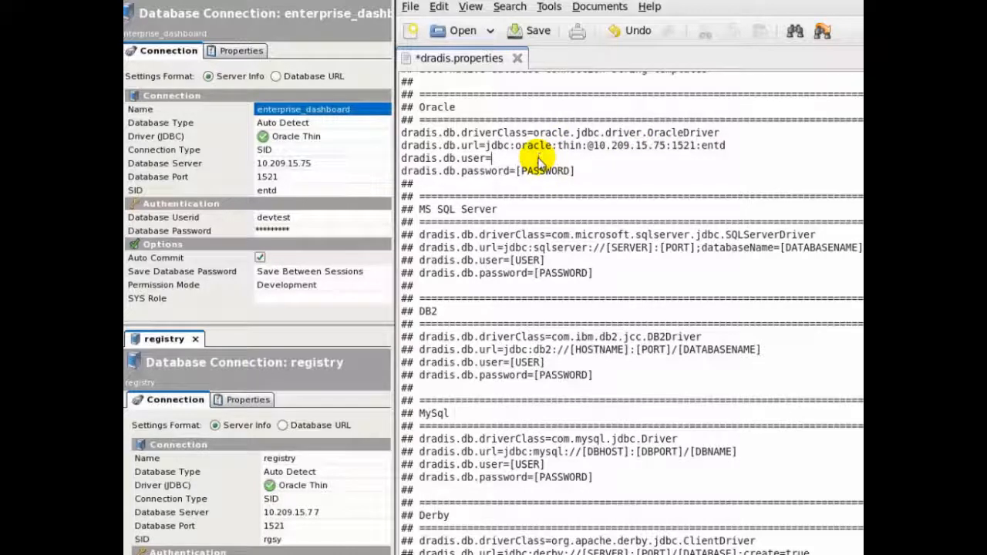
pyautogui.write('devtest')
pyautogui.click(578, 171)
pyautogui.press('BackSpace')
pyautogui.press('BackSpace')
pyautogui.press('BackSpace')
pyautogui.press('BackSpace')
pyautogui.press('BackSpace')
pyautogui.press('BackSpace')
pyautogui.press('BackSpace')
pyautogui.press('BackSpace')
pyautogui.press('BackSpace')
pyautogui.press('BackSpace')
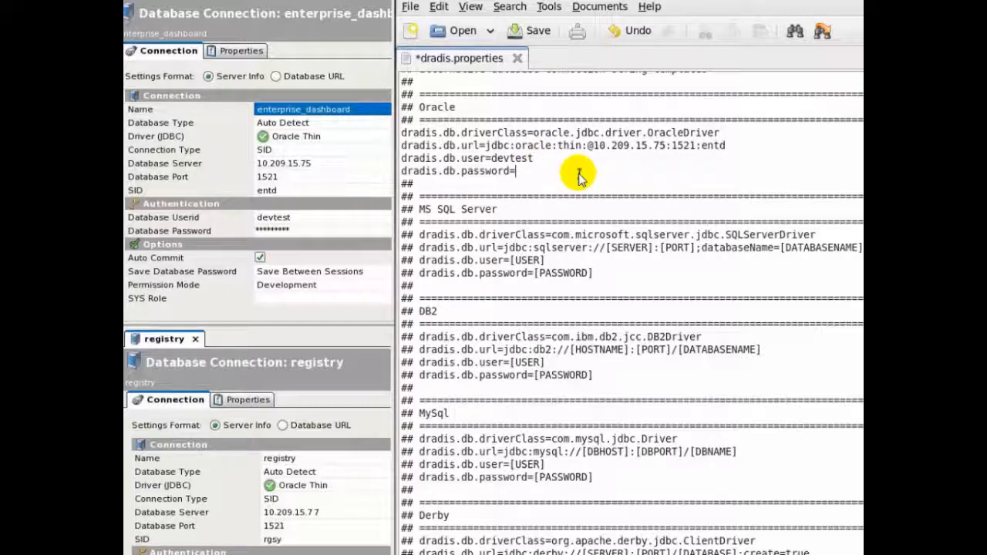
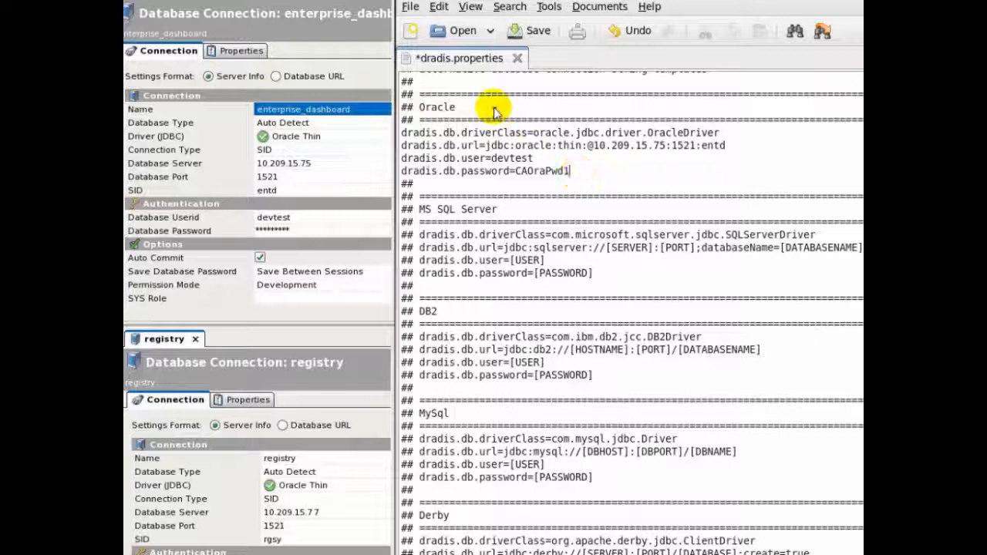
# Save the edited dradis.properties file.
pyautogui.click(532, 34)
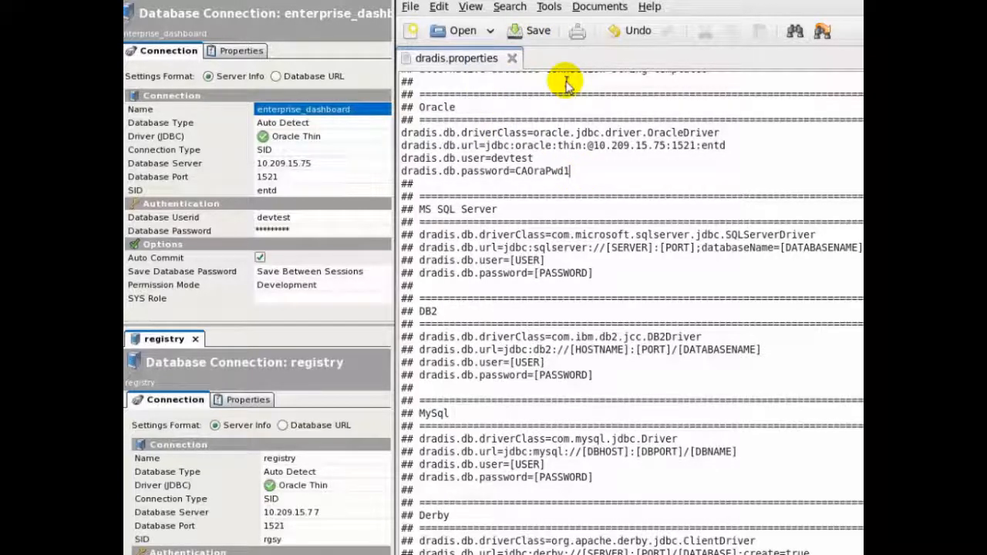